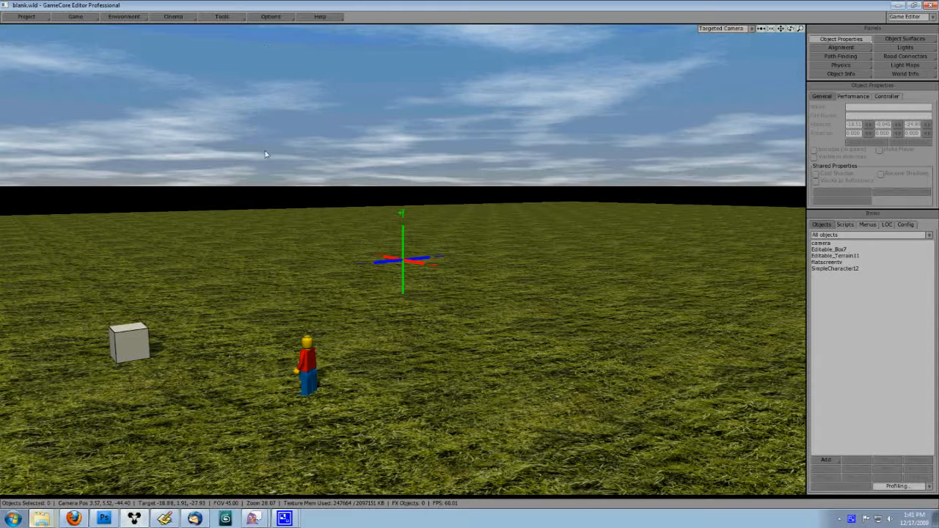
Add a new object to the world from the Moving Platform.opr template
middle_click_drag(265, 150, 297, 166)
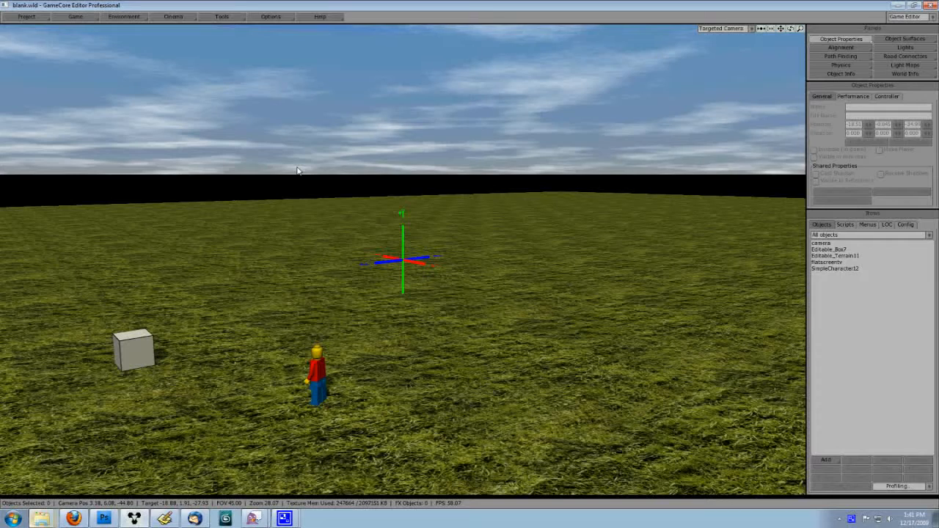
left_click(822, 456)
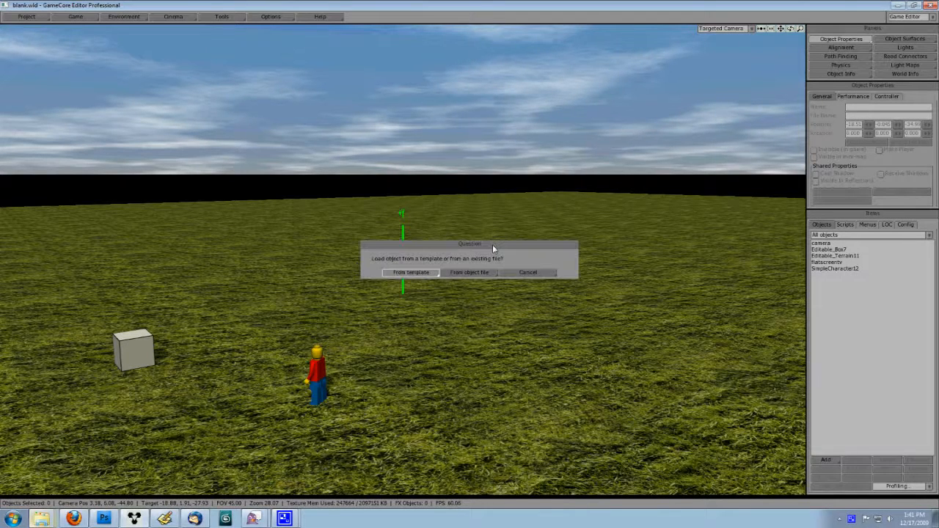
left_click(415, 273)
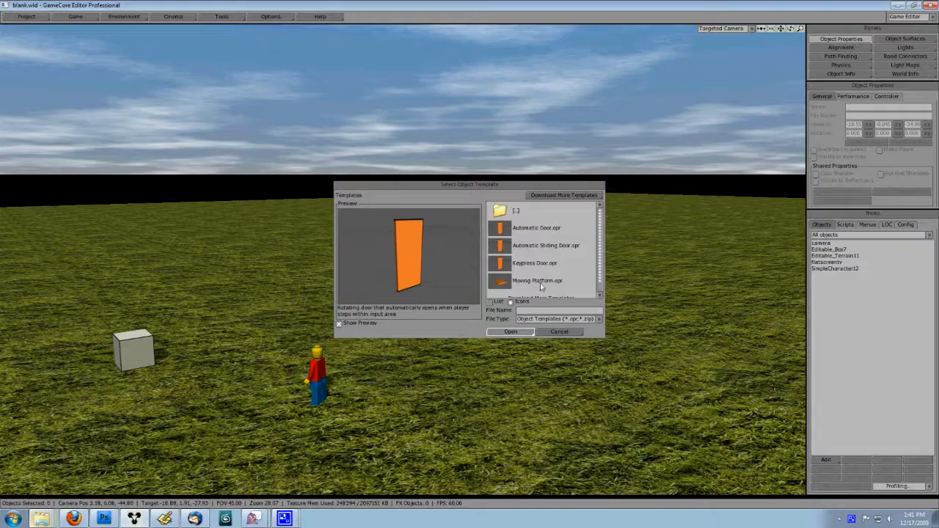
double_click(540, 283)
Move the platform toward the white box and lower it, to about Y 1.304 and Z -34.84
middle_click_drag(496, 234, 438, 265)
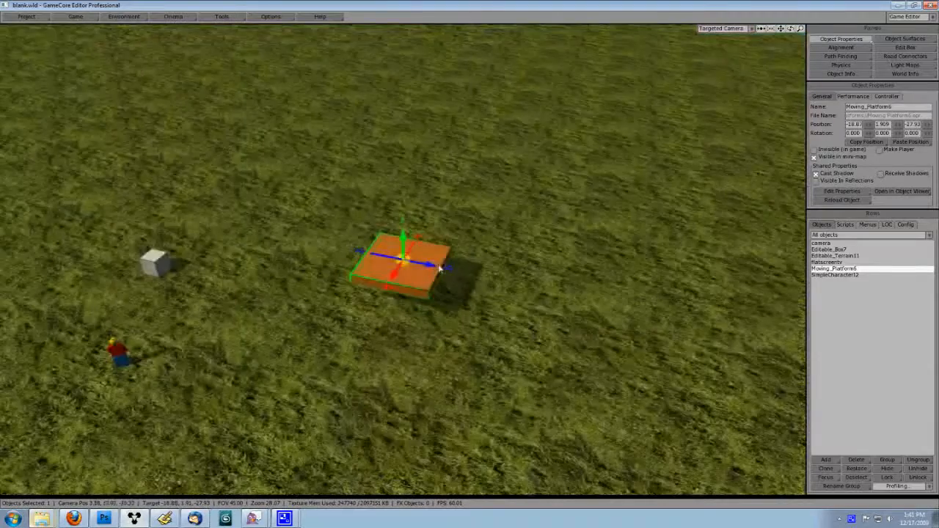
left_click_drag(438, 264, 276, 221)
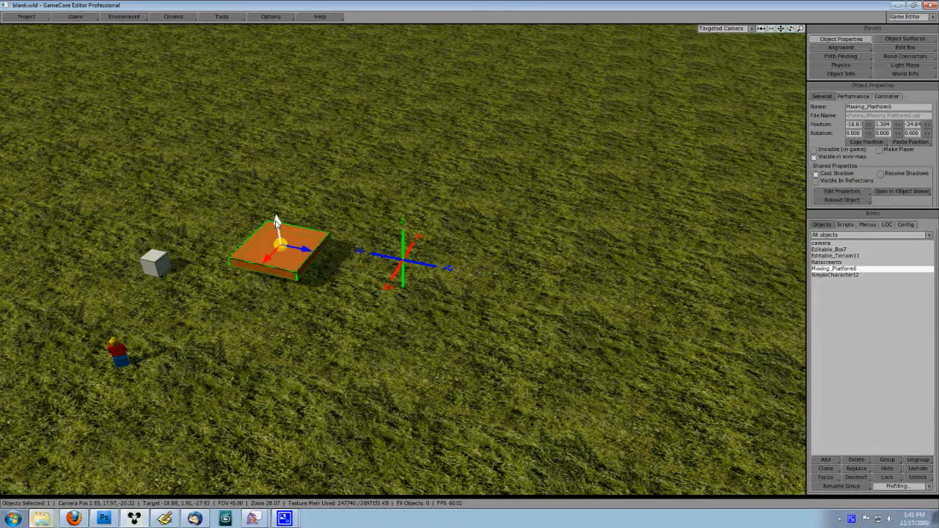
middle_click_drag(276, 222, 248, 194)
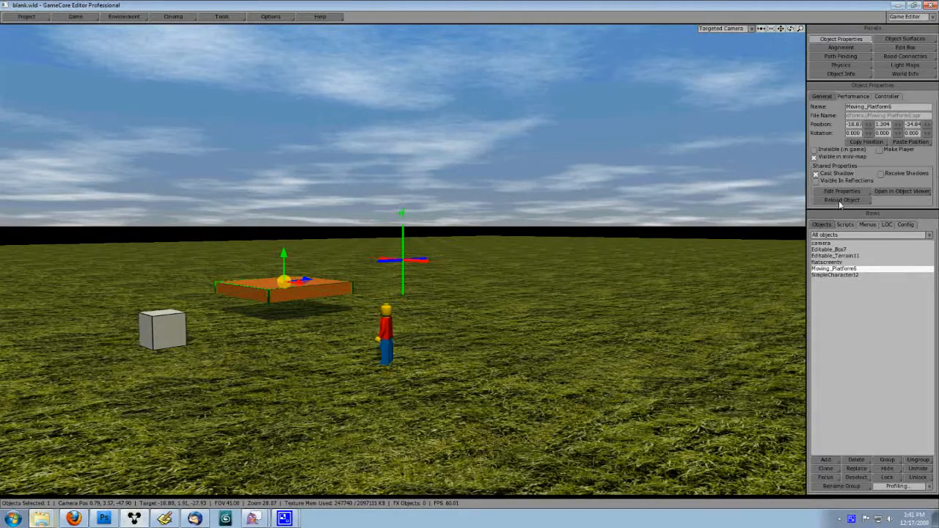
Examine the platform's controller settings, including the MoveDistance setting and its description
left_click(888, 97)
left_click(913, 158)
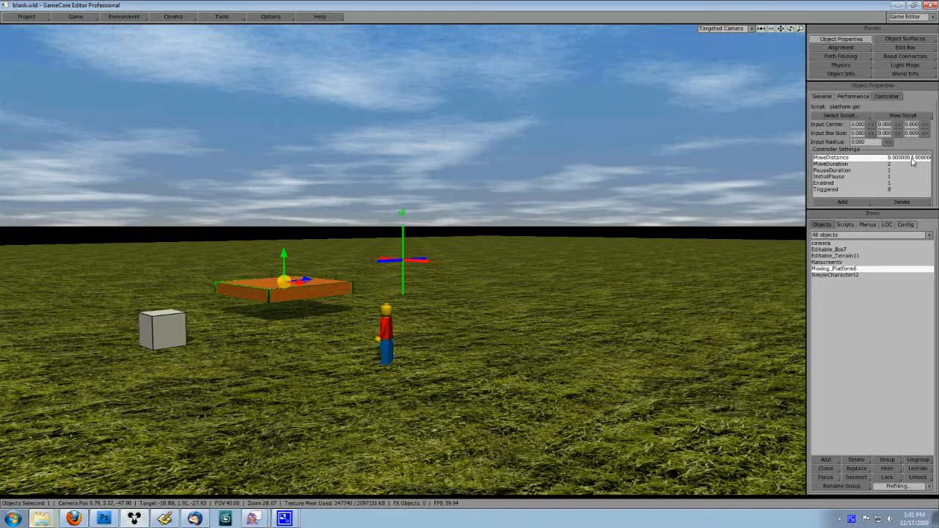
double_click(910, 158)
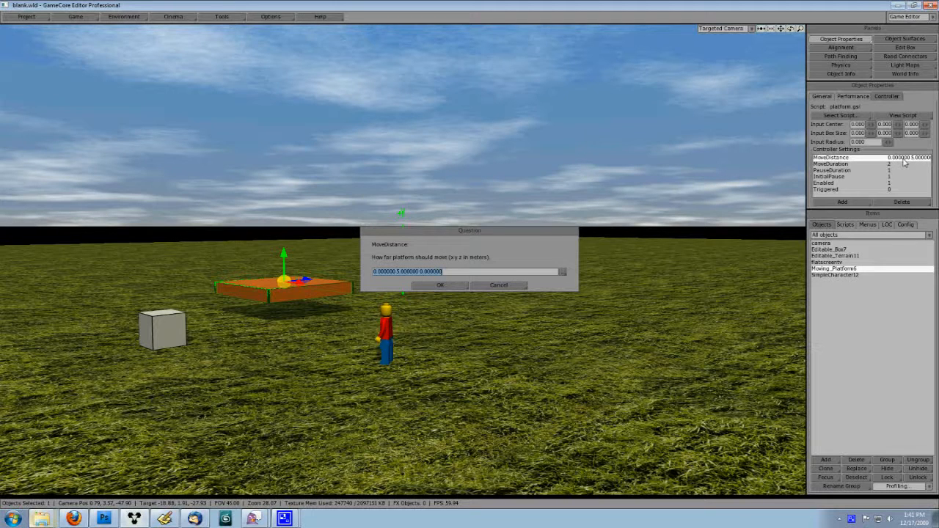
left_click(437, 285)
Review the platform's MoveDuration, PauseDuration, Enabled and Triggered controller settings, leaving their values unchanged
left_click(835, 165)
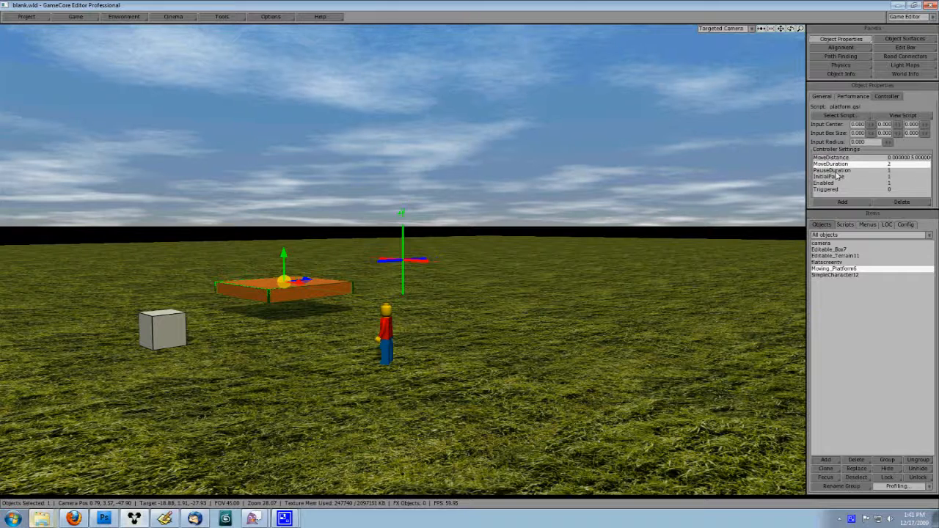
left_click(835, 172)
left_click(831, 183)
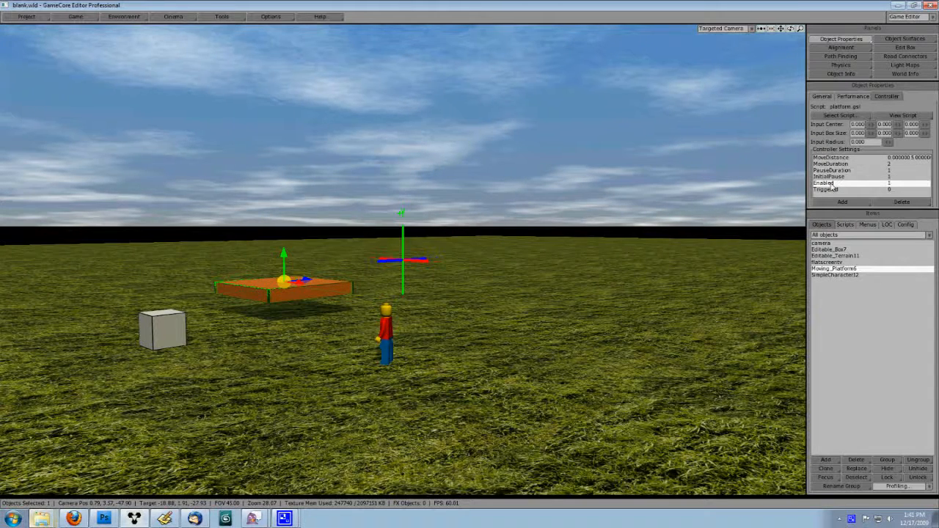
double_click(832, 184)
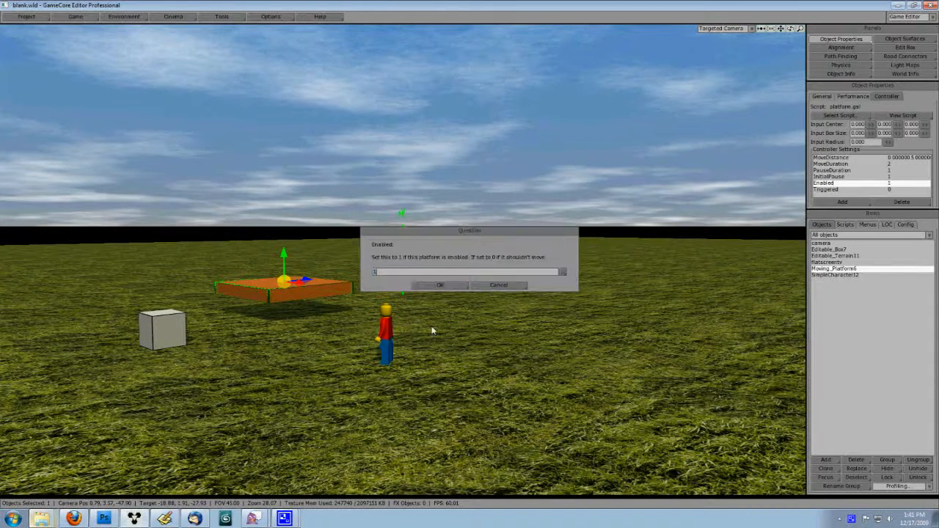
left_click(440, 286)
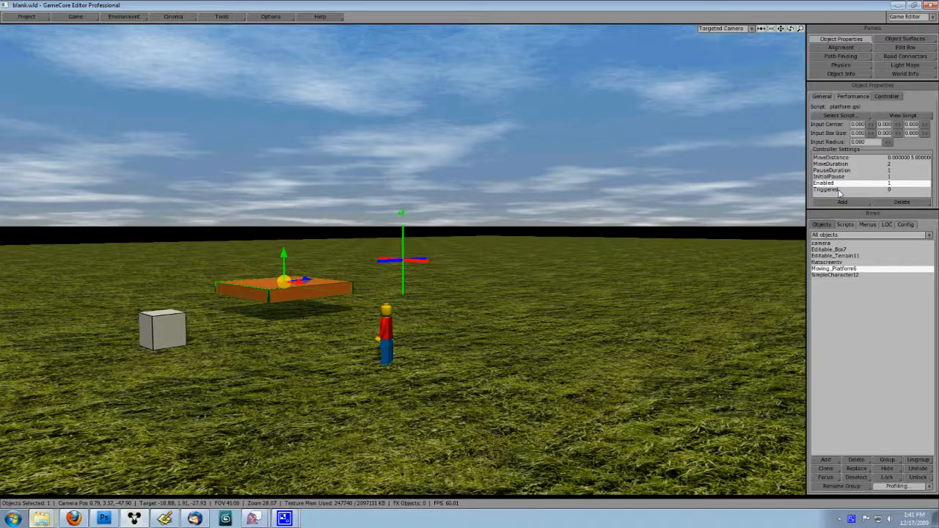
double_click(834, 189)
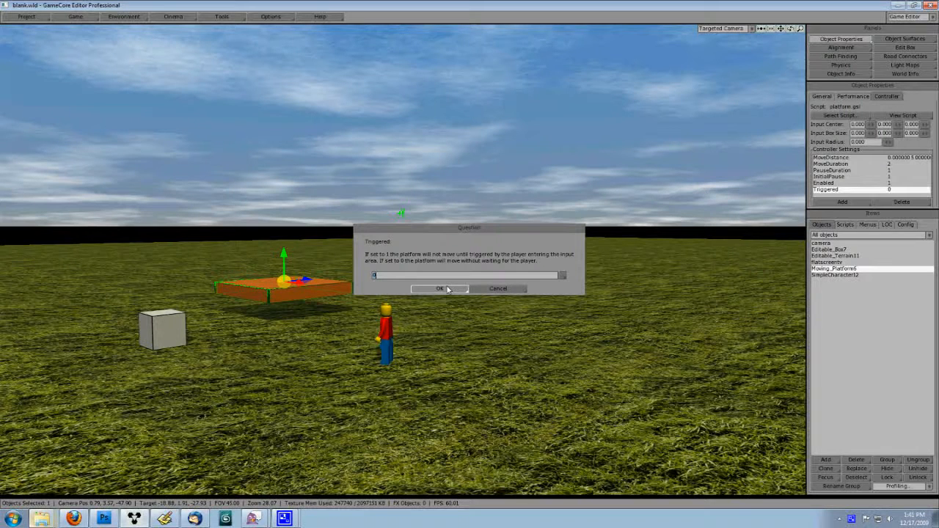
left_click(440, 288)
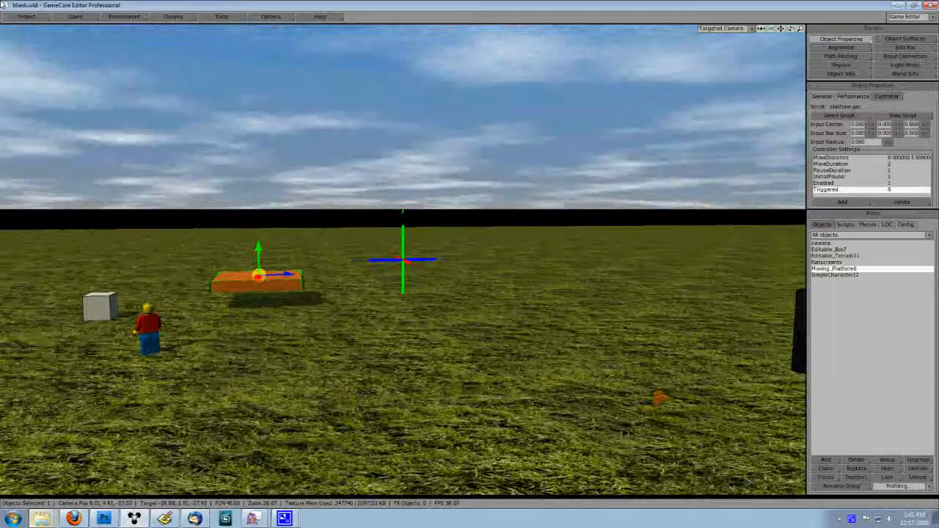
Save the world with the new platform and reload blank.wld
left_click(27, 16)
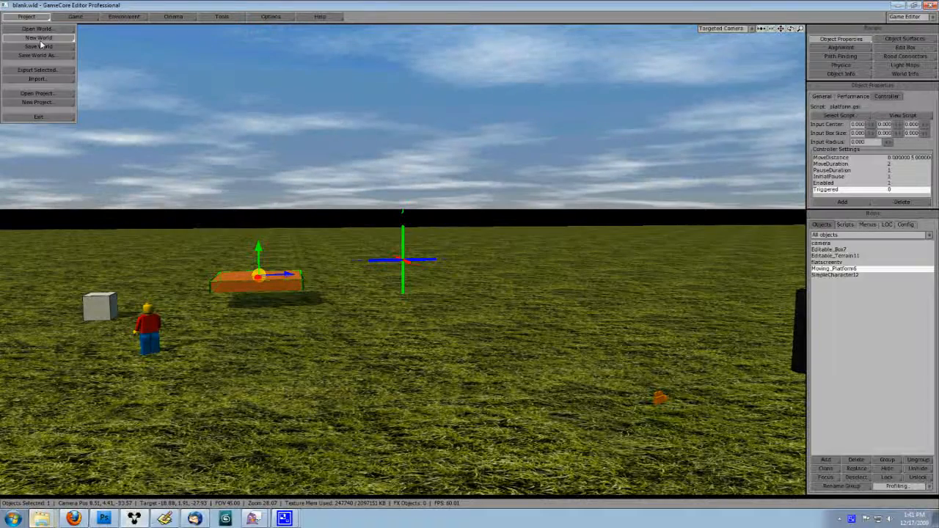
left_click(40, 45)
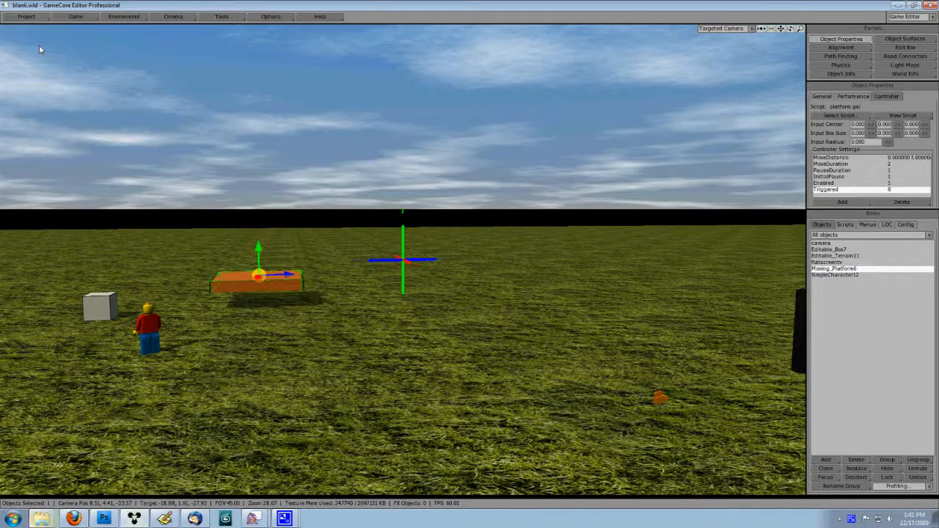
left_click(41, 17)
left_click(41, 30)
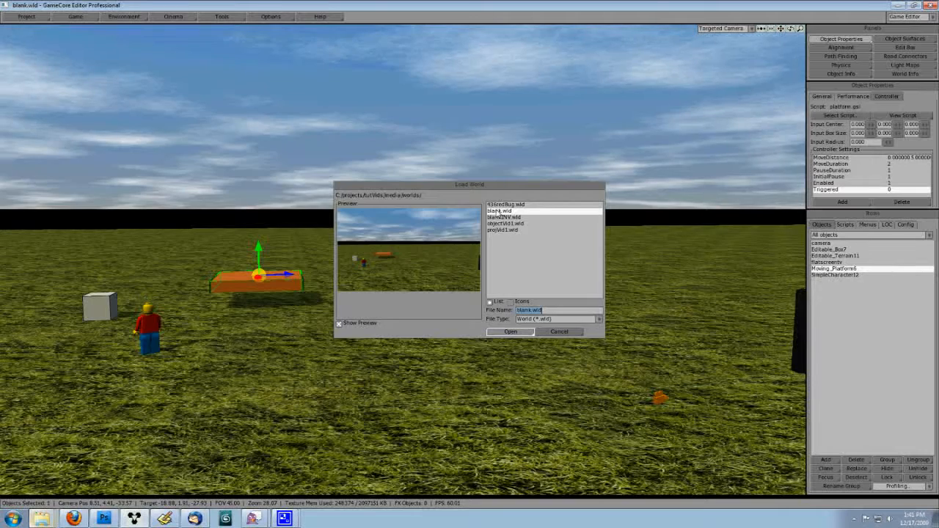
double_click(498, 211)
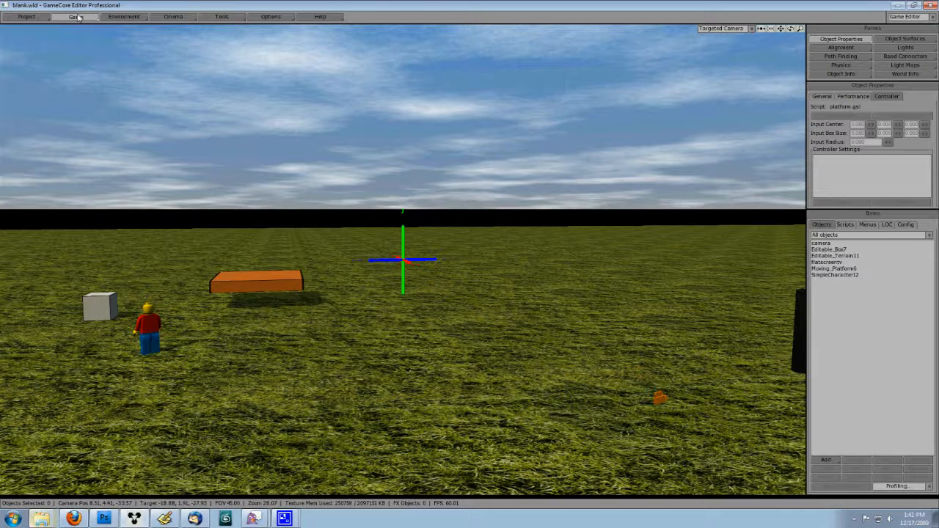
Playtest the game, walk the character to the moving platform to check its motion, and return to the editor
left_click(78, 18)
left_click(77, 124)
key("Return")
key("Return")
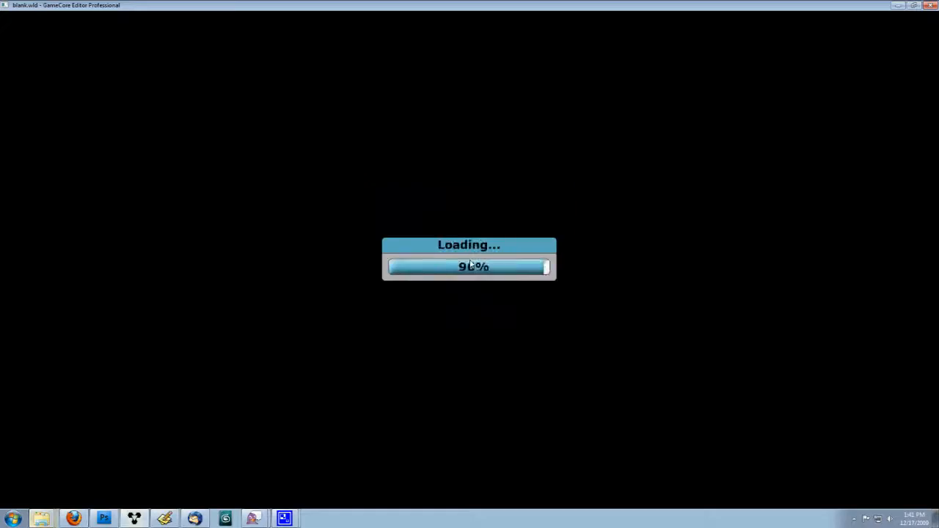
key("w")
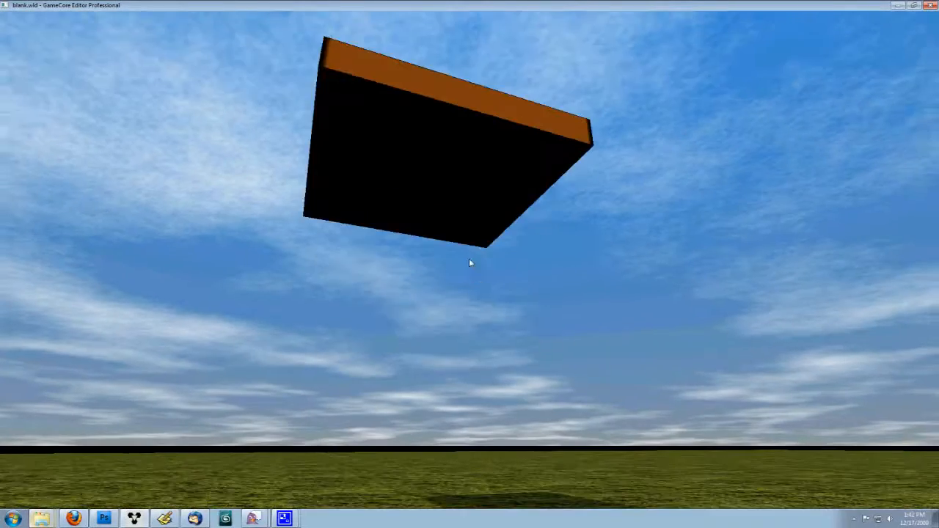
key("w")
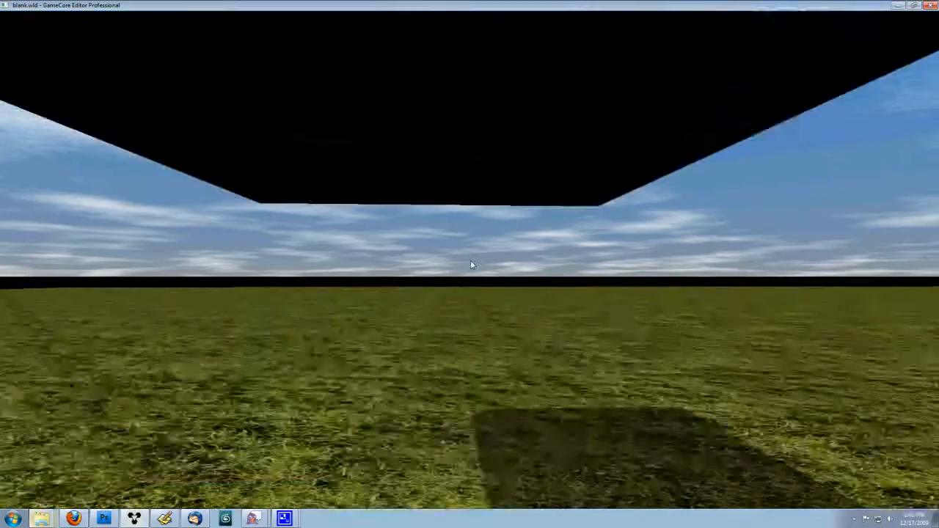
key("Escape")
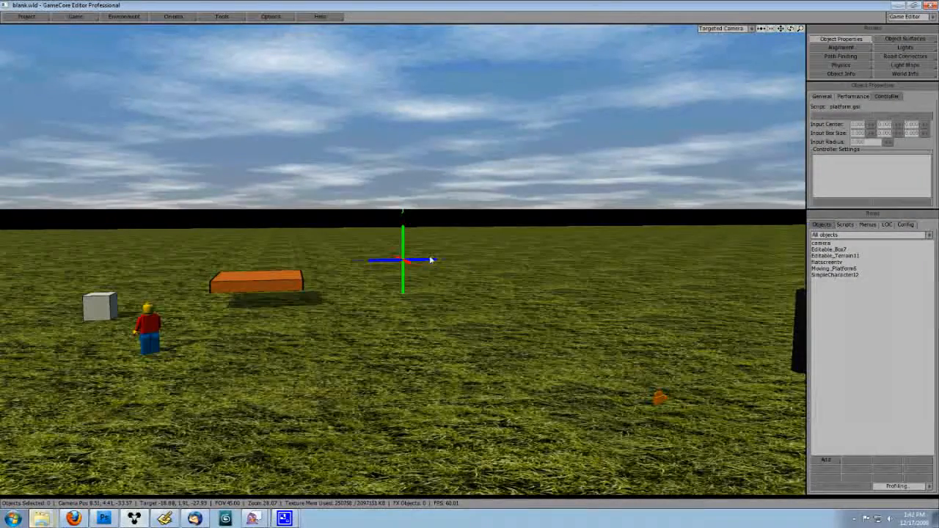
Inspect the red-and-blue character's JumpForce controller setting without changing it
left_click(153, 329)
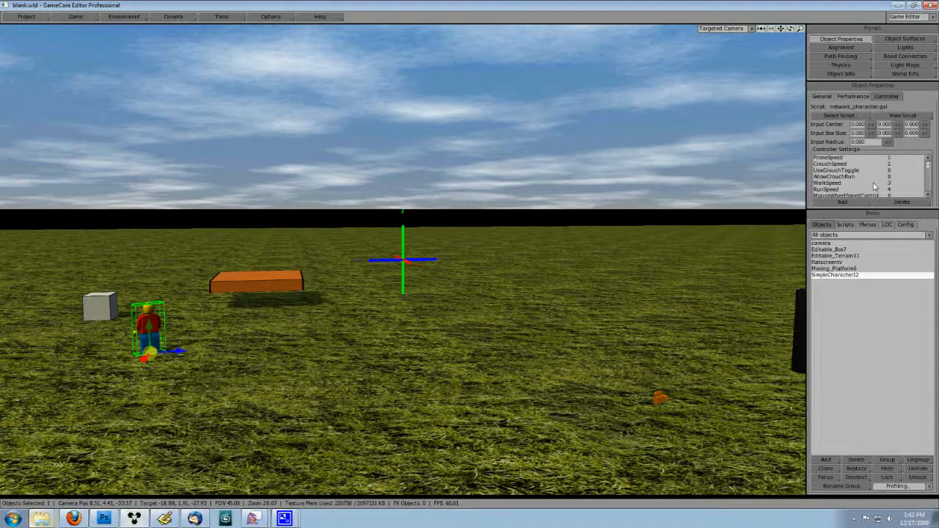
left_click(854, 171)
scroll(854, 174, "down", 2)
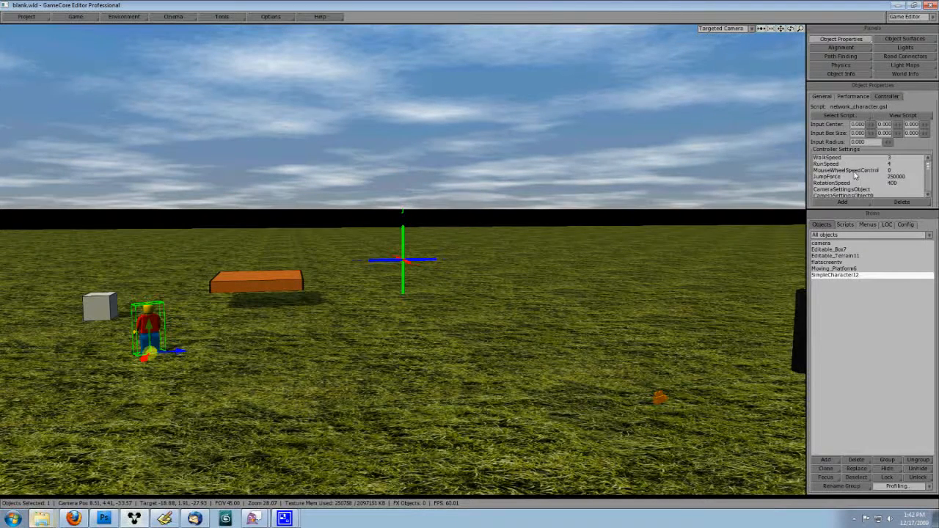
double_click(853, 177)
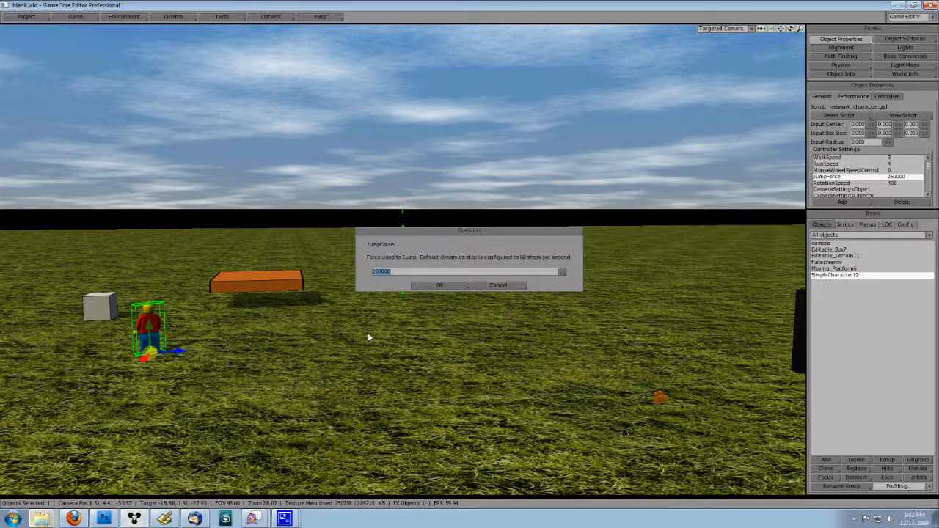
left_click(440, 285)
Lower the moving platform onto the grass so the character can step onto it
left_click(272, 289)
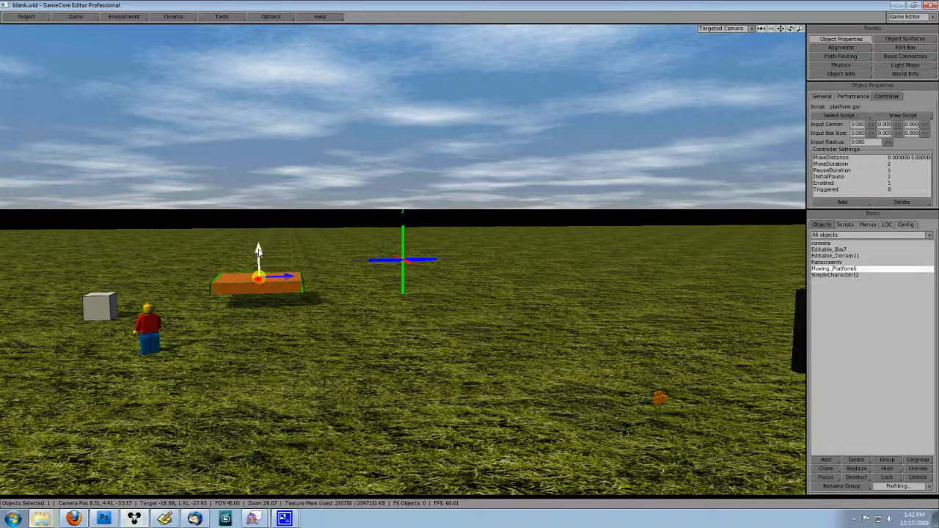
left_click_drag(258, 249, 258, 265)
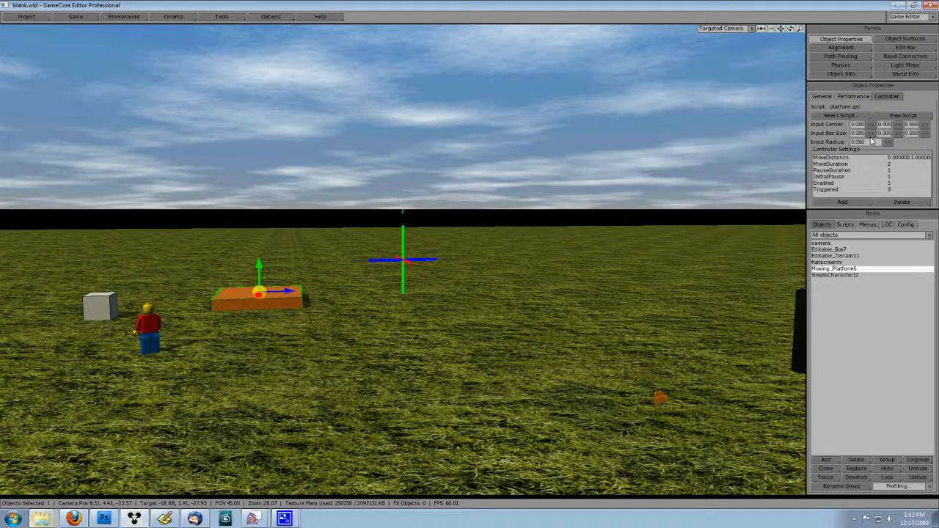
Set the platform's Triggered setting to 1 and its Input Radius to about 1.86
double_click(828, 190)
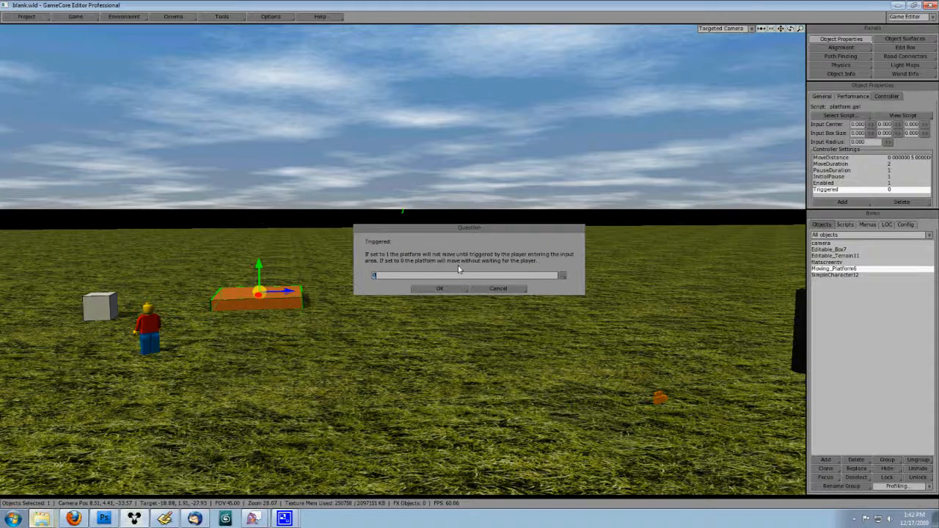
type("1")
left_click(440, 288)
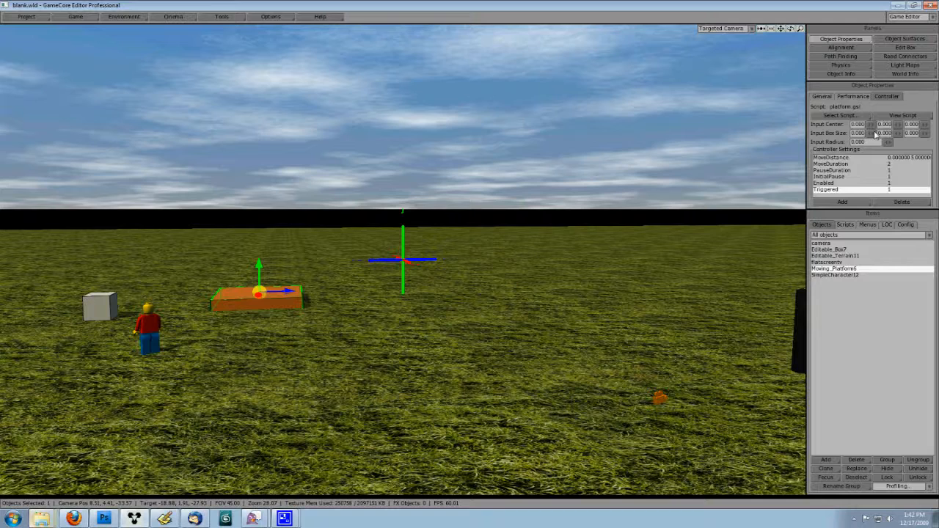
left_click_drag(886, 143, 865, 144)
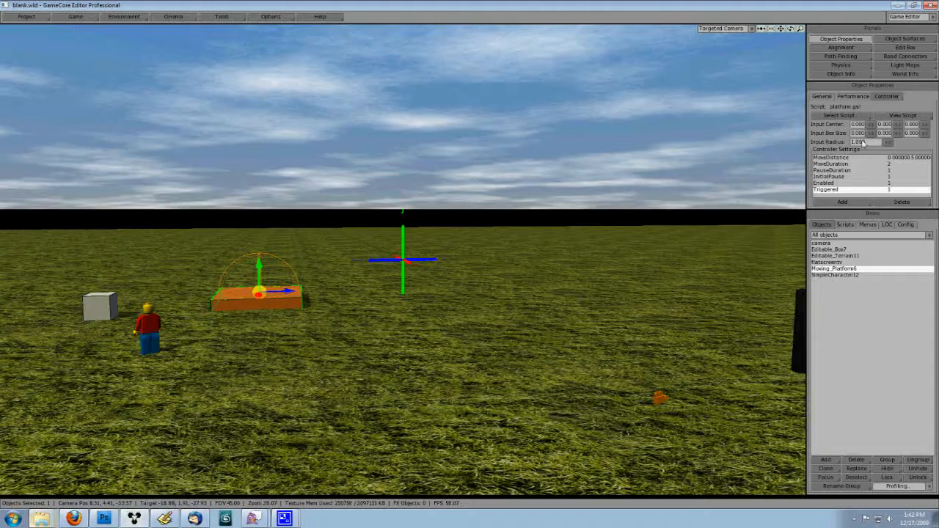
Save the world with the triggered platform and reload blank.wld
left_click(26, 16)
left_click(40, 47)
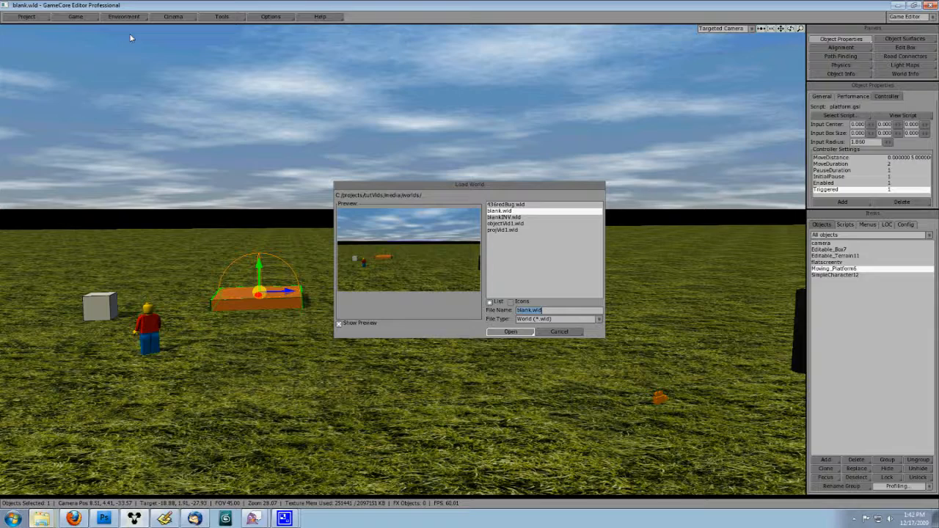
double_click(499, 210)
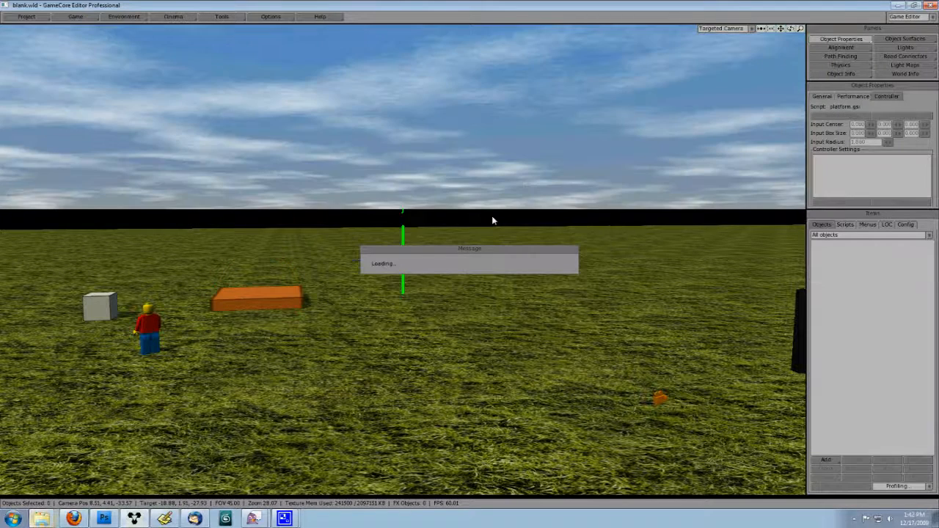
Playtest the triggered platform by walking the character up to it and watching it move, and return to the editor
left_click(68, 20)
left_click(84, 127)
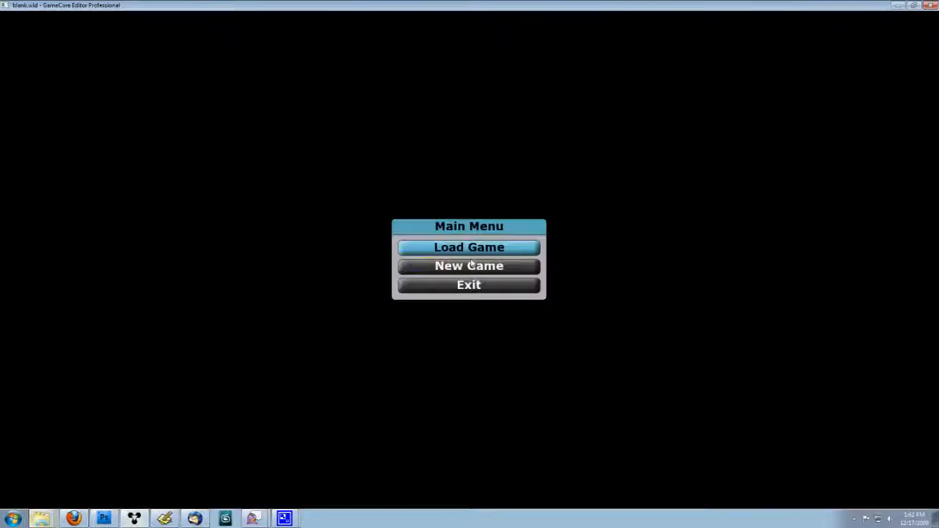
key("Return")
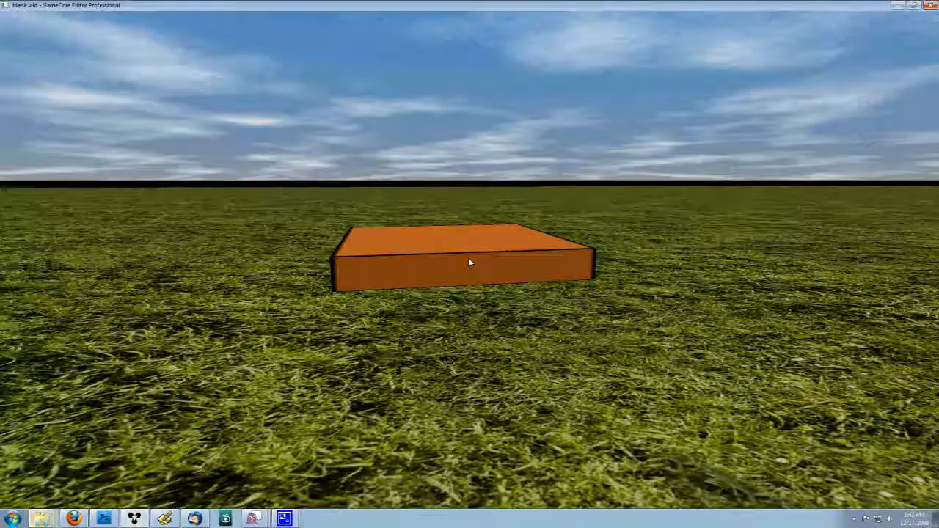
key("w")
mouse_move(463, 270)
right_mouse_down()
mouse_move(457, 260)
mouse_move(474, 264)
mouse_move(452, 267)
mouse_move(499, 256)
mouse_move(469, 264)
right_mouse_up()
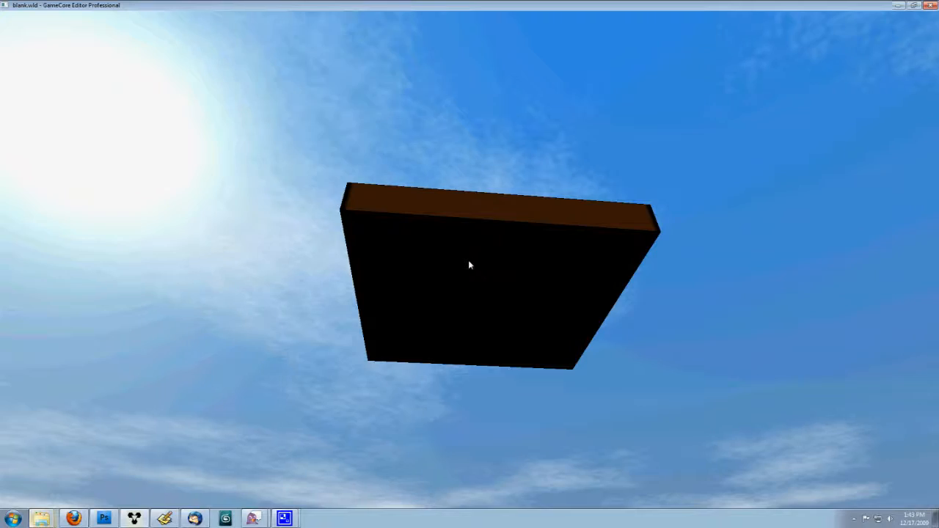
key("Escape")
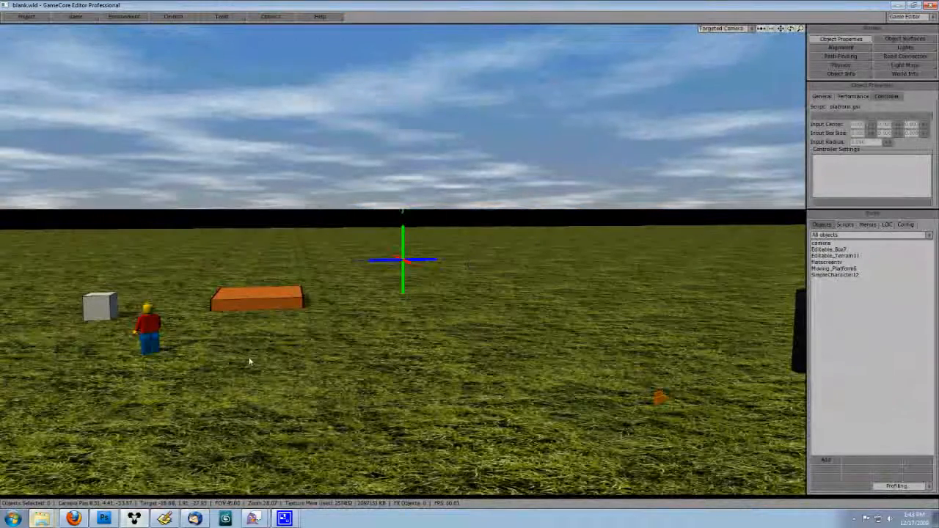